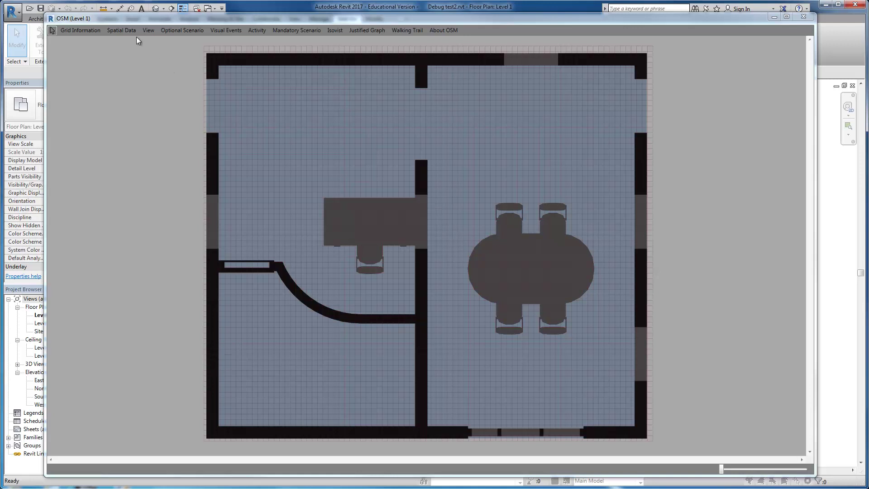
Draw a 2D colour map of Distance from Edges of Walkable Field on the floor plan
{"action": "left_click", "coordinate": [124, 29]}
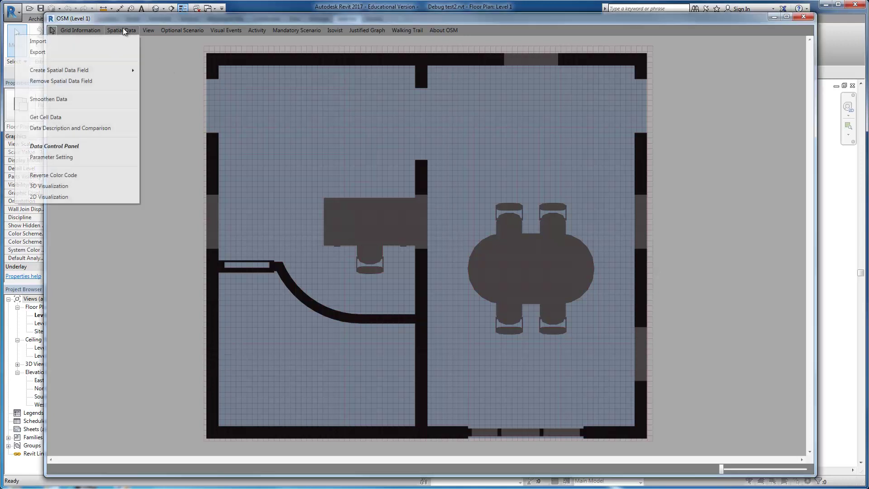
{"action": "left_click", "coordinate": [113, 197]}
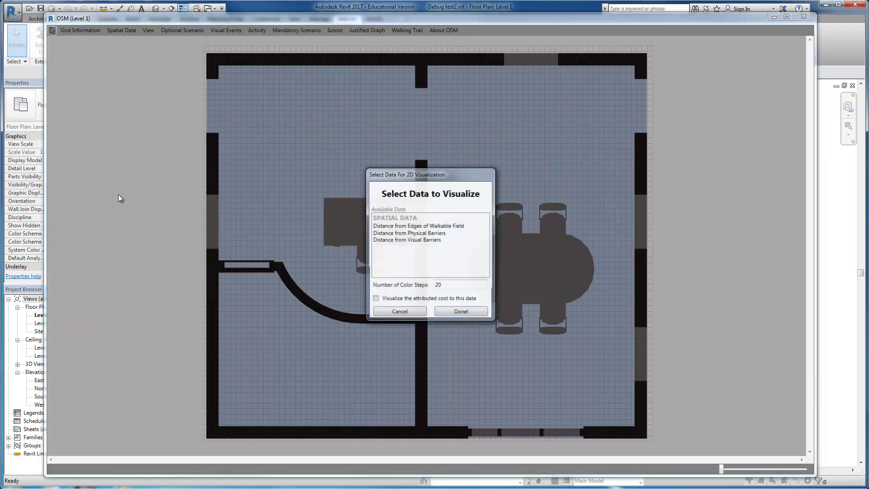
{"action": "left_click", "coordinate": [456, 229]}
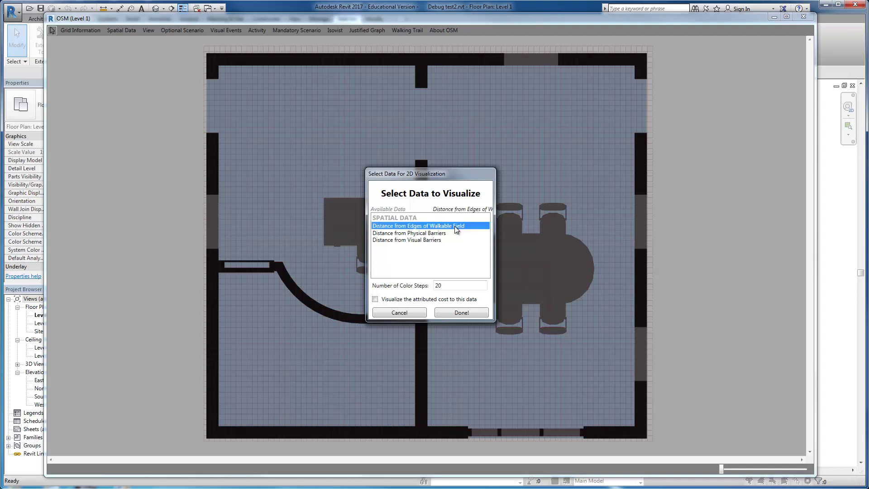
{"action": "left_click", "coordinate": [463, 316]}
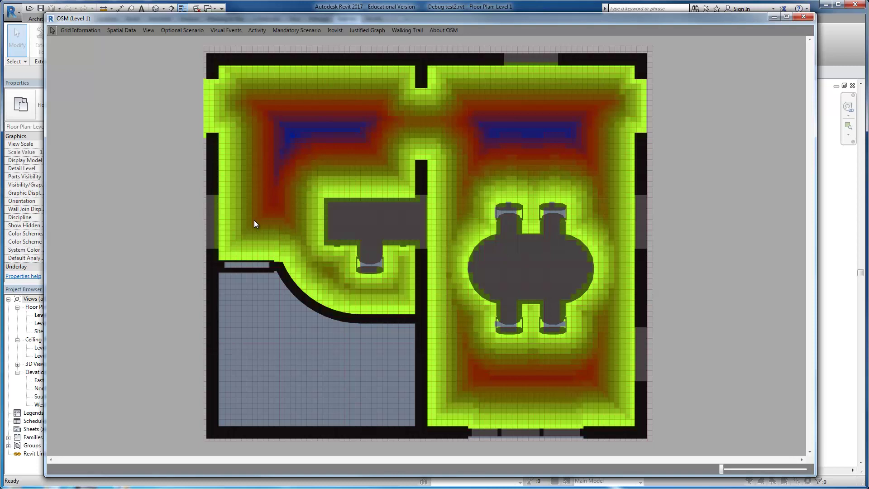
Clear the distance heatmap and reverse the colour coding
{"action": "left_click", "coordinate": [118, 29]}
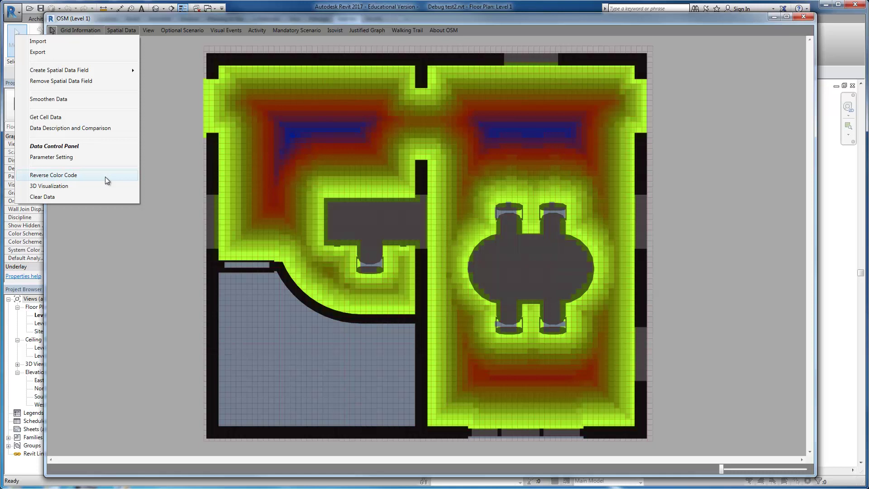
{"action": "left_click", "coordinate": [88, 197]}
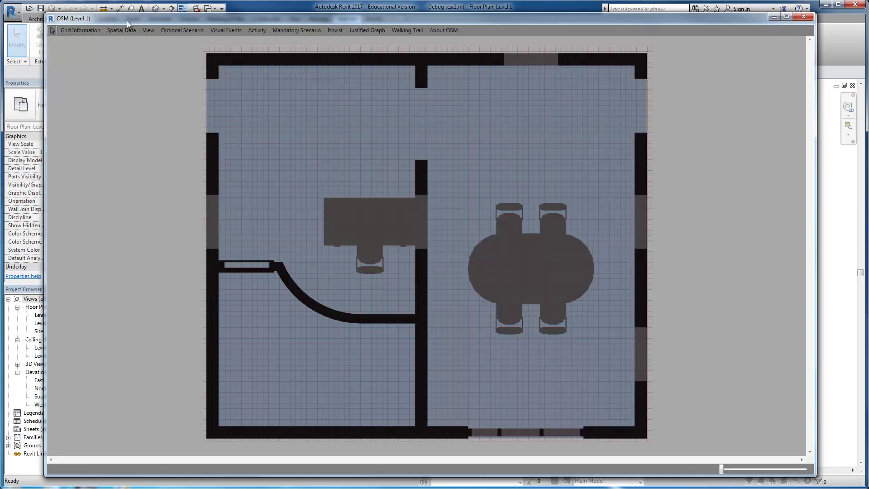
{"action": "left_click", "coordinate": [121, 29]}
{"action": "left_click", "coordinate": [87, 175]}
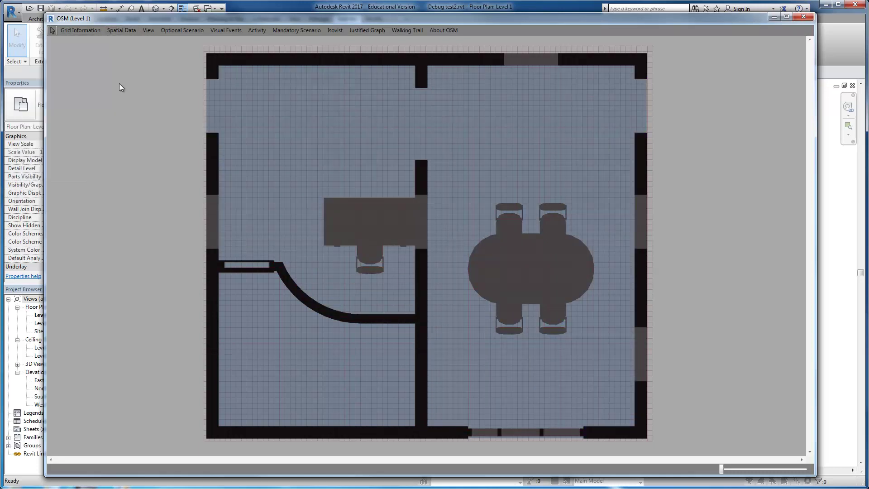
Redraw the Distance from Edges of Walkable Field map with the reversed colours
{"action": "left_click", "coordinate": [126, 29]}
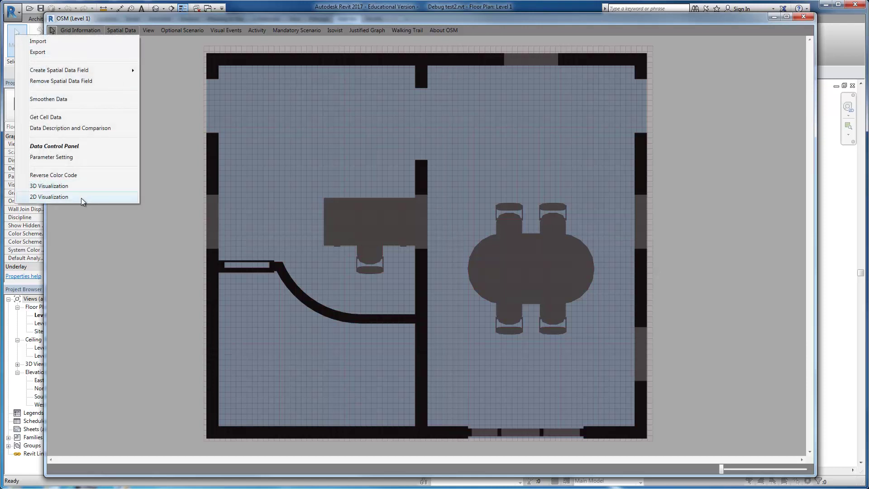
{"action": "left_click", "coordinate": [81, 198]}
{"action": "left_click", "coordinate": [459, 225]}
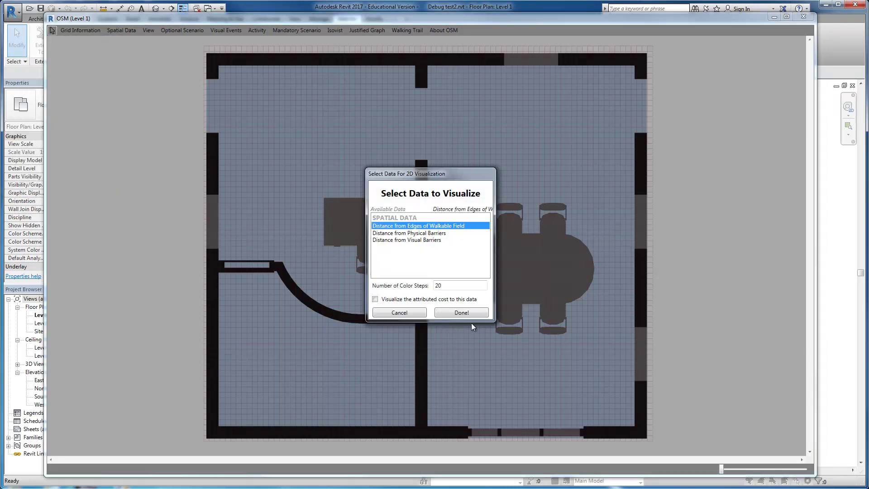
{"action": "left_click", "coordinate": [463, 311]}
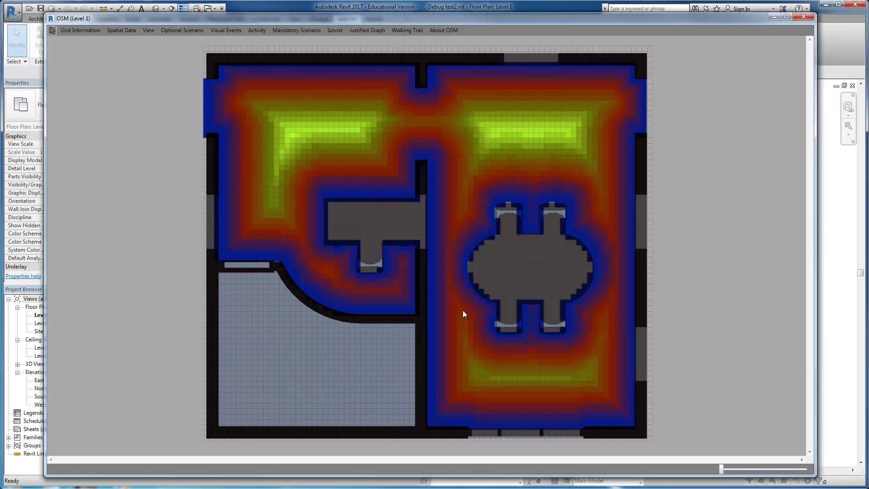
{"action": "left_click", "coordinate": [123, 30]}
{"action": "left_click", "coordinate": [59, 200]}
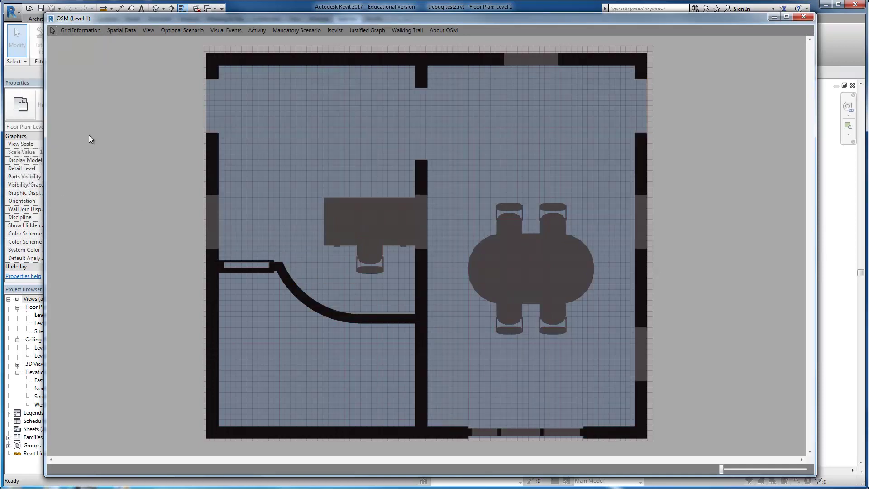
{"action": "left_click", "coordinate": [123, 29]}
{"action": "left_click", "coordinate": [88, 196]}
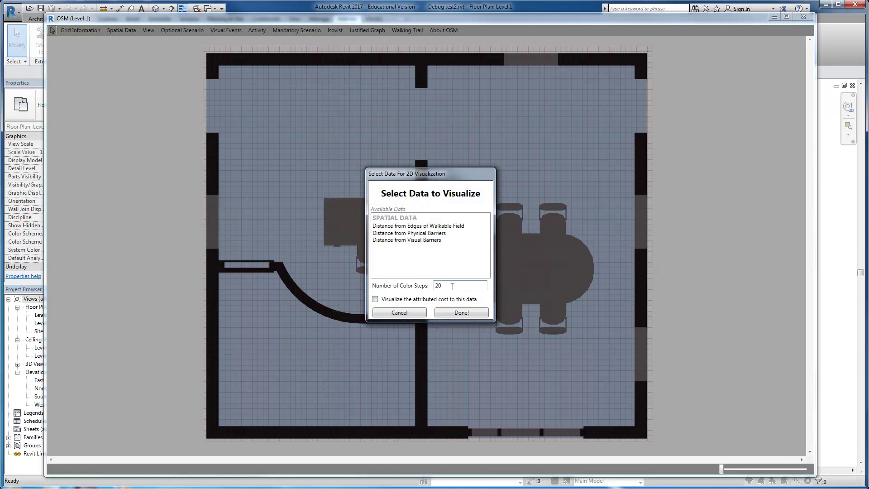
{"action": "left_click_drag", "start_coordinate": [454, 286], "coordinate": [411, 286]}
{"action": "type", "text": "5"}
{"action": "left_click", "coordinate": [450, 226]}
{"action": "left_click", "coordinate": [467, 312]}
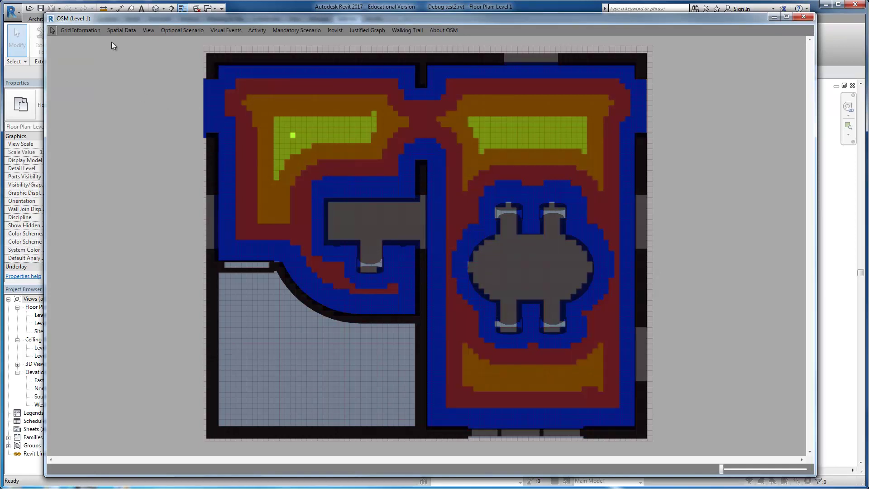
{"action": "left_click", "coordinate": [116, 30]}
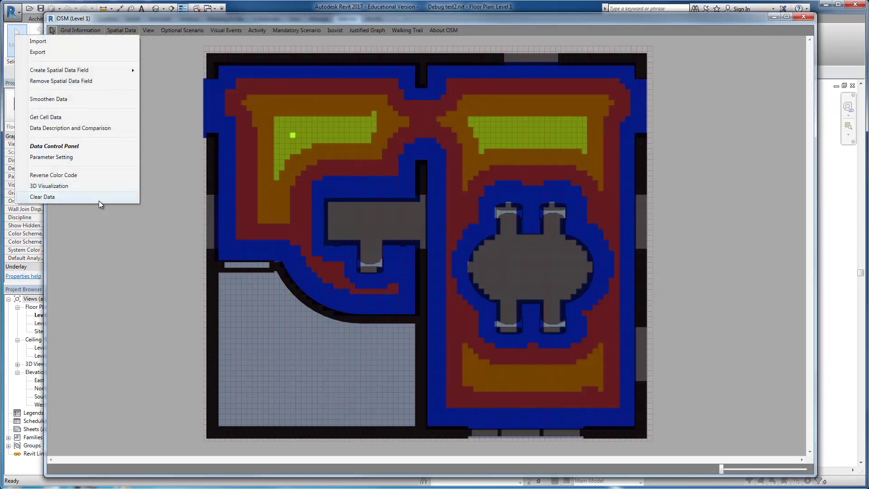
{"action": "left_click", "coordinate": [97, 197]}
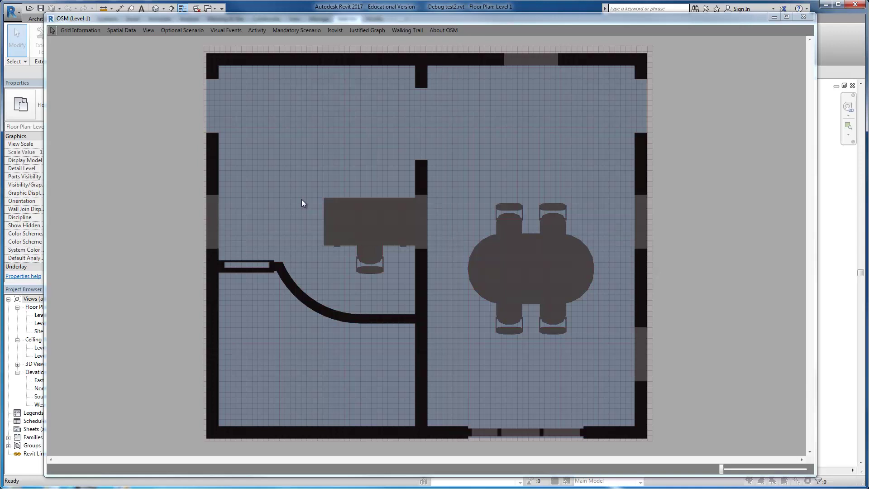
Open the 3D Data Visualizer and enlarge its window to fill the view
{"action": "left_click", "coordinate": [113, 28]}
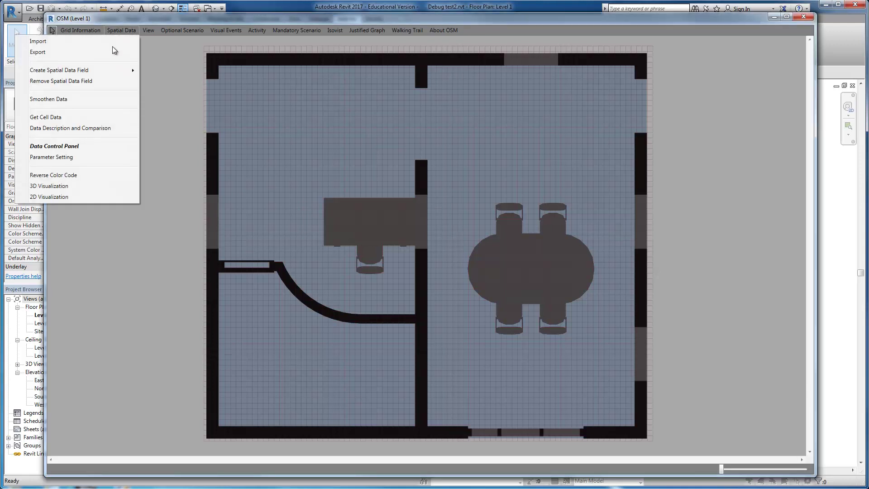
{"action": "left_click", "coordinate": [86, 189]}
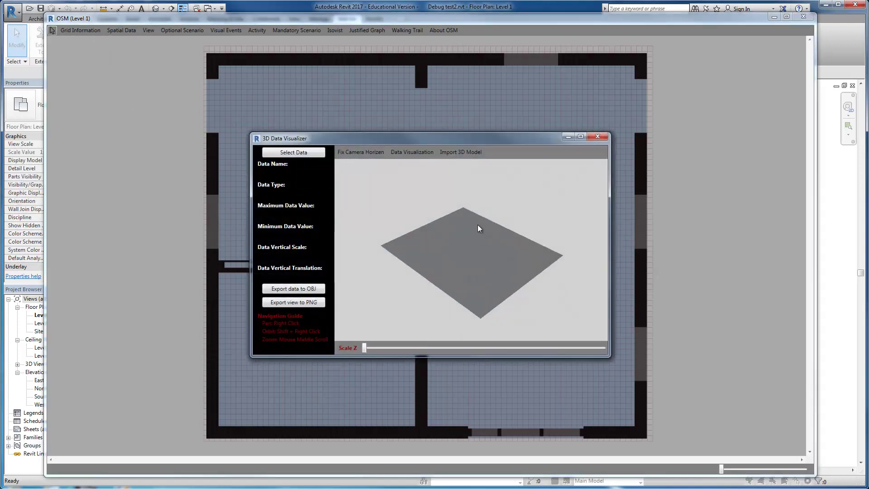
{"action": "left_click_drag", "start_coordinate": [467, 144], "coordinate": [274, 39]}
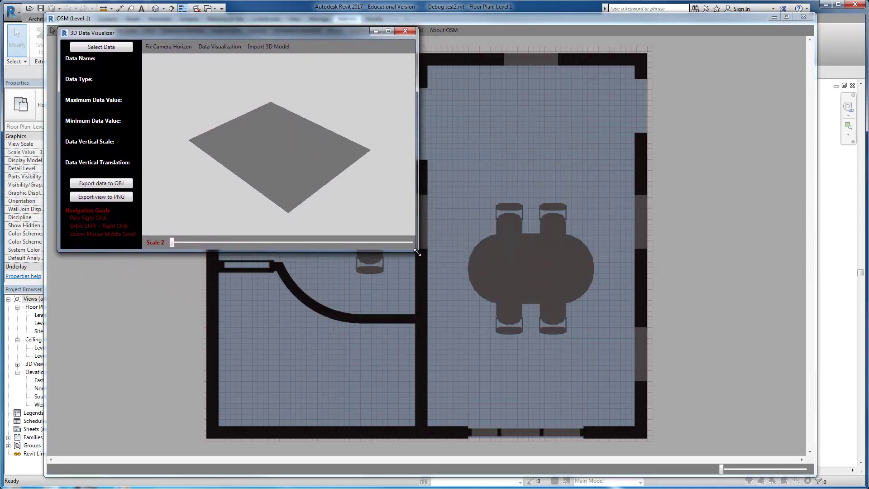
{"action": "left_click_drag", "start_coordinate": [417, 250], "coordinate": [777, 454]}
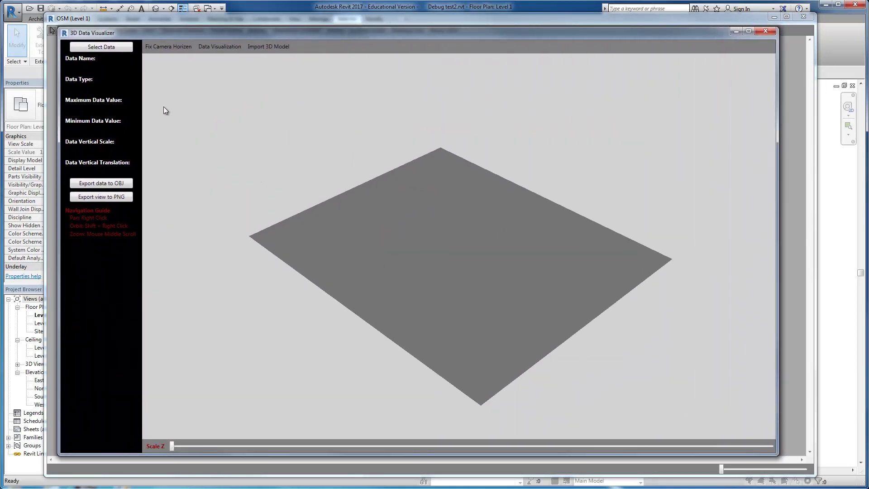
Render Distance from Edges of Walkable Field as a 3D data terrain
{"action": "left_click", "coordinate": [112, 49]}
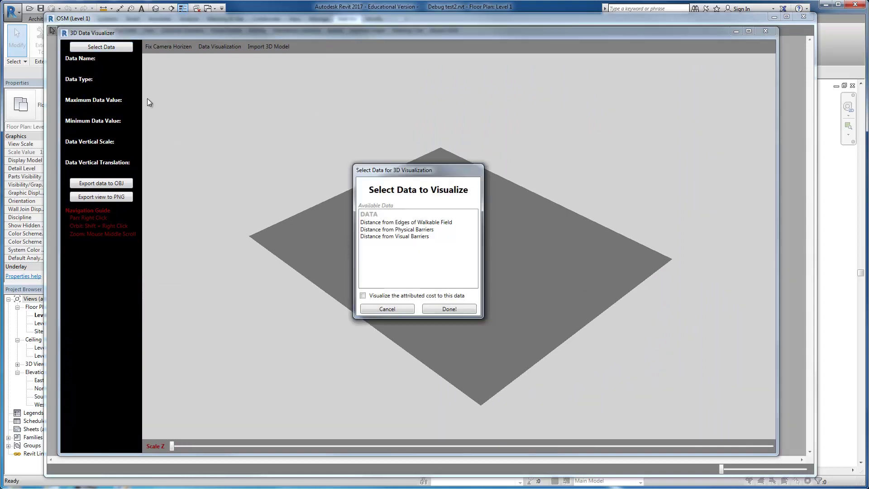
{"action": "left_click", "coordinate": [424, 222]}
{"action": "left_click", "coordinate": [444, 311]}
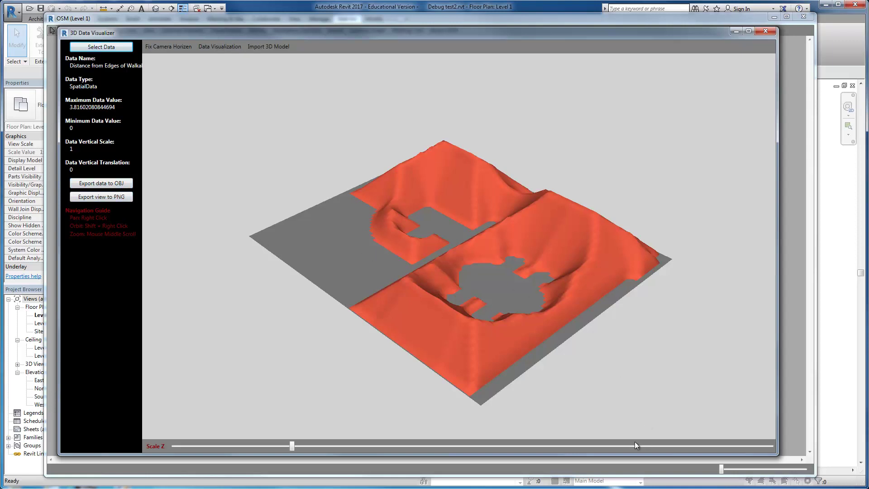
Orbit the terrain to a steep oblique side view and fix the camera horizon
{"action": "scroll", "coordinate": [471, 260], "scroll_direction": "up", "scroll_amount": 3}
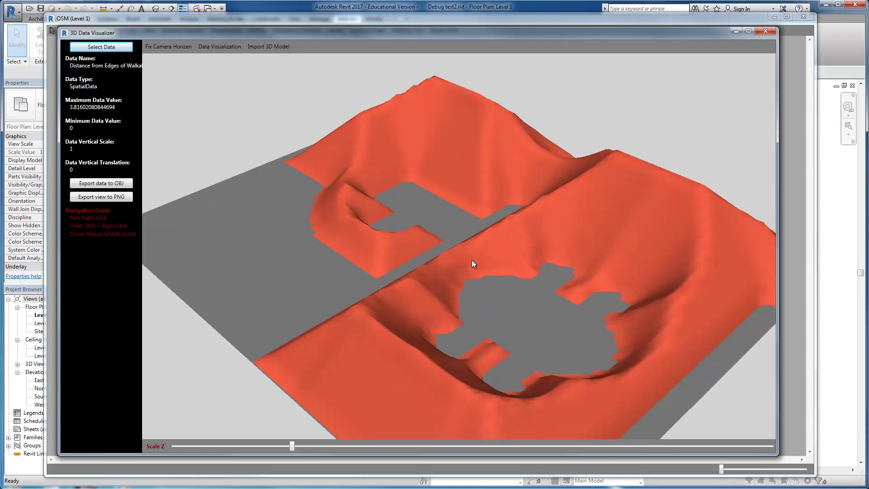
{"action": "scroll", "coordinate": [472, 259], "scroll_direction": "down", "scroll_amount": 3}
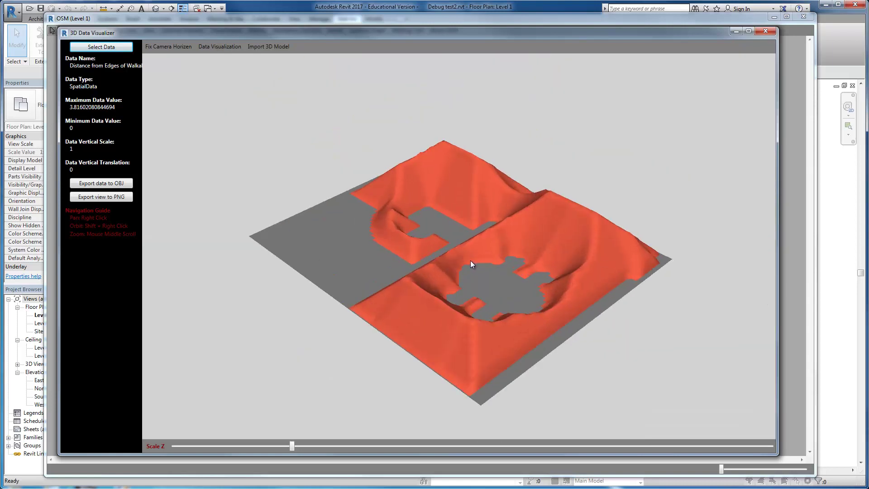
{"action": "right_click_drag", "start_coordinate": [496, 282], "coordinate": [460, 280]}
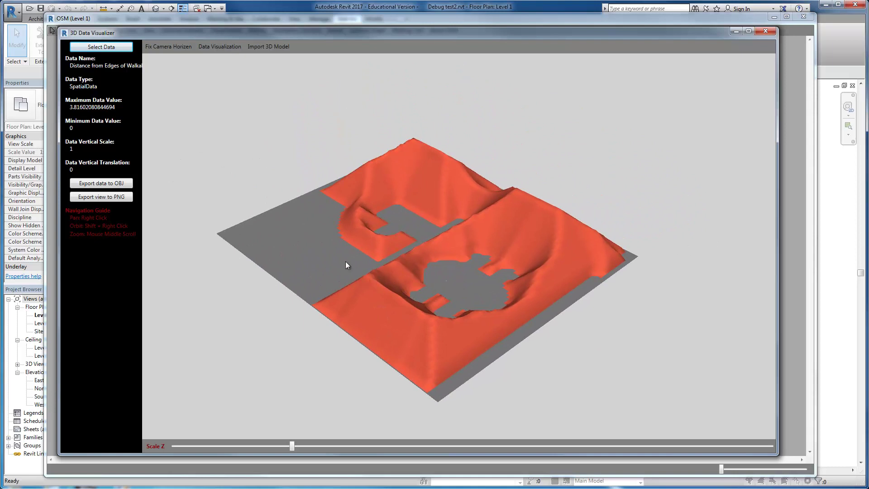
{"action": "right_click_drag", "start_coordinate": [346, 262], "coordinate": [424, 288], "text": "shift"}
{"action": "left_click", "coordinate": [167, 46]}
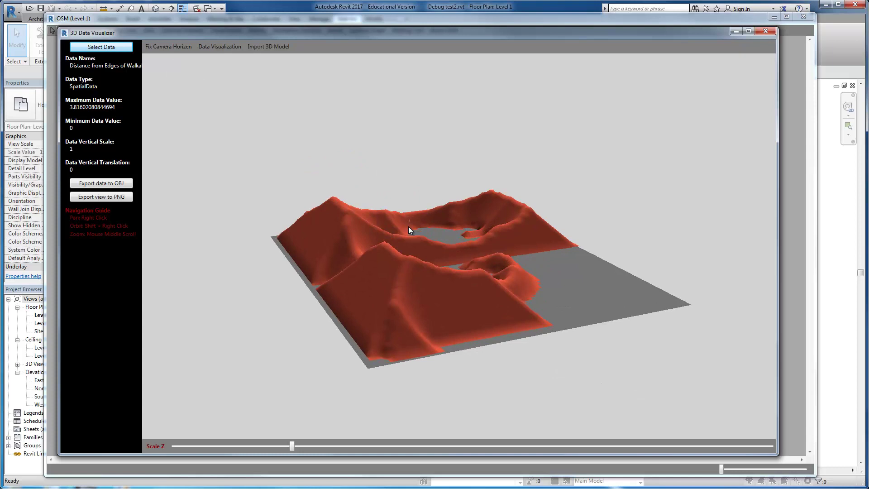
{"action": "left_click", "coordinate": [219, 47]}
{"action": "mouse_move", "coordinate": [219, 57]}
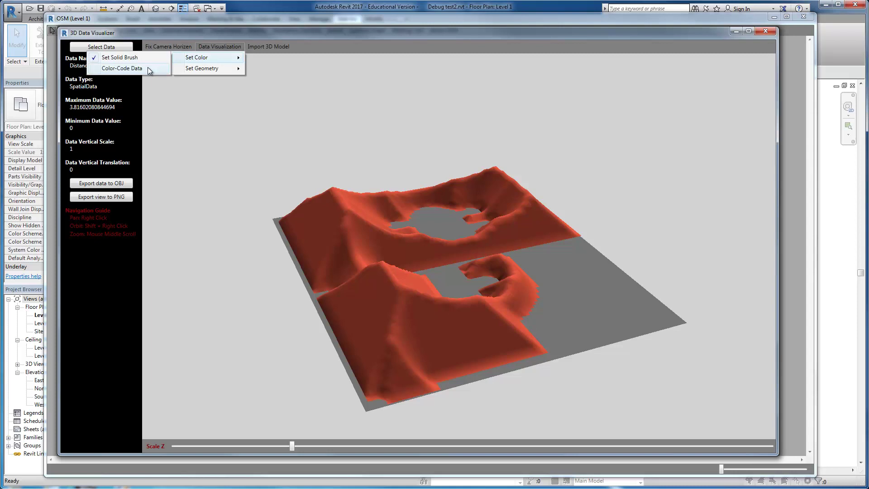
Colour-code the terrain at opacity 1 and display its surface as a grid
{"action": "left_click", "coordinate": [148, 68]}
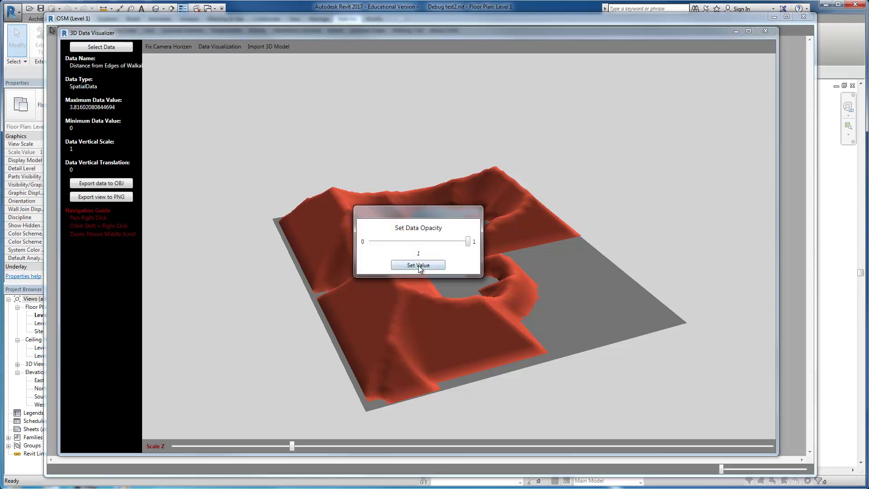
{"action": "left_click", "coordinate": [418, 265]}
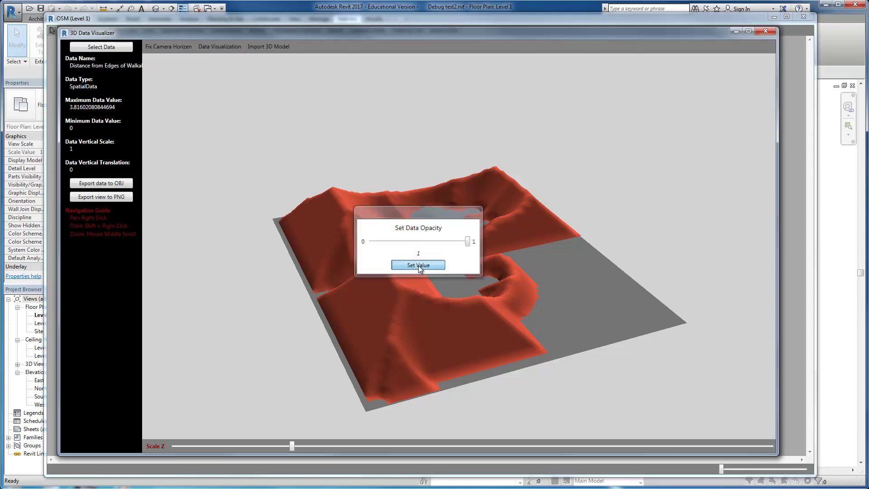
{"action": "left_click", "coordinate": [221, 47]}
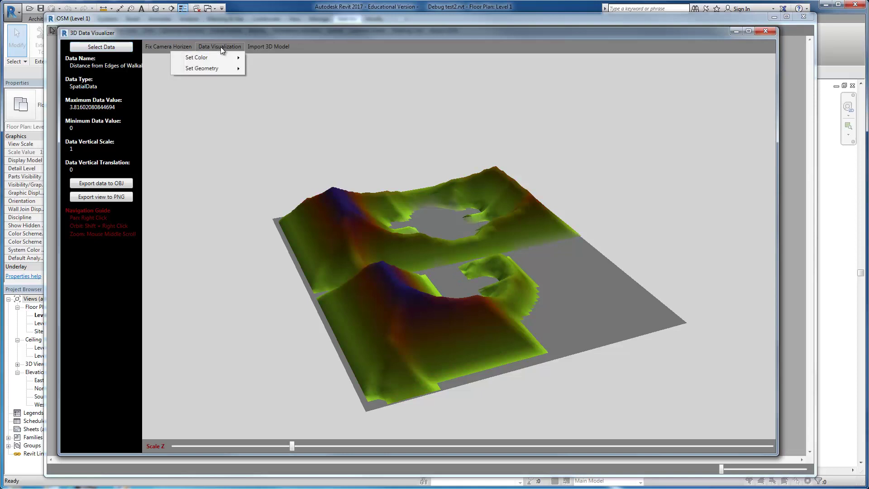
{"action": "mouse_move", "coordinate": [215, 70]}
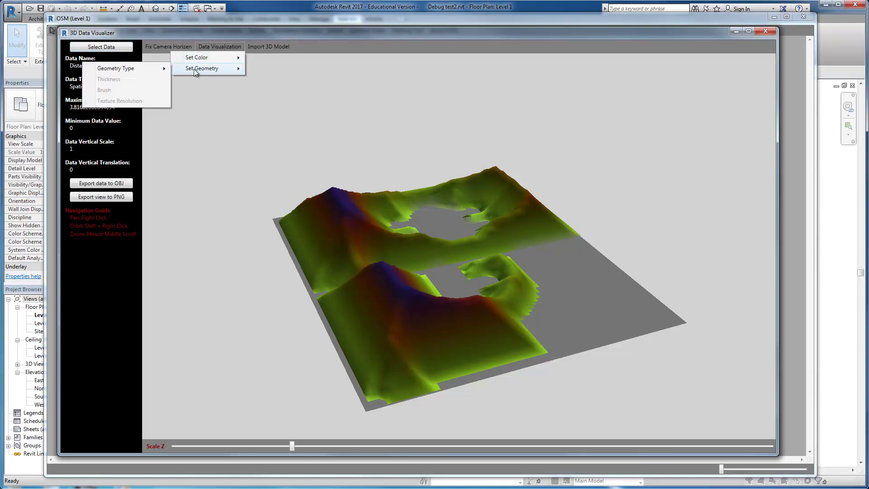
{"action": "mouse_move", "coordinate": [160, 68]}
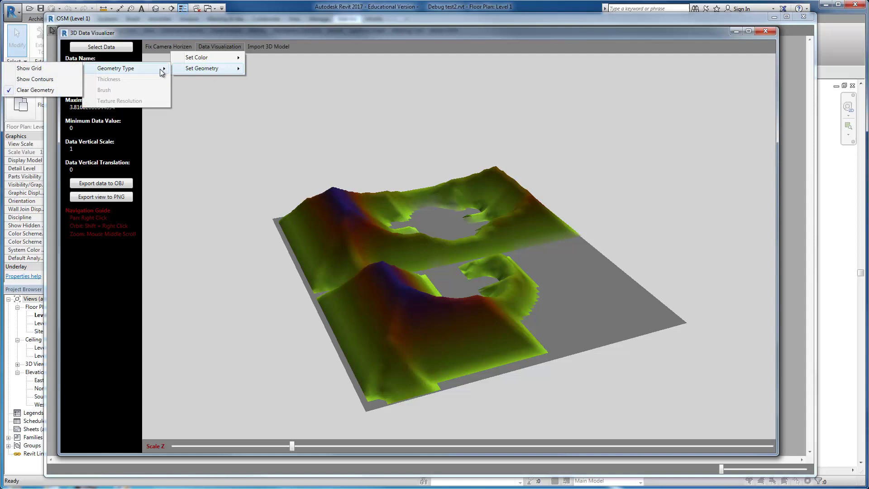
{"action": "left_click", "coordinate": [44, 72]}
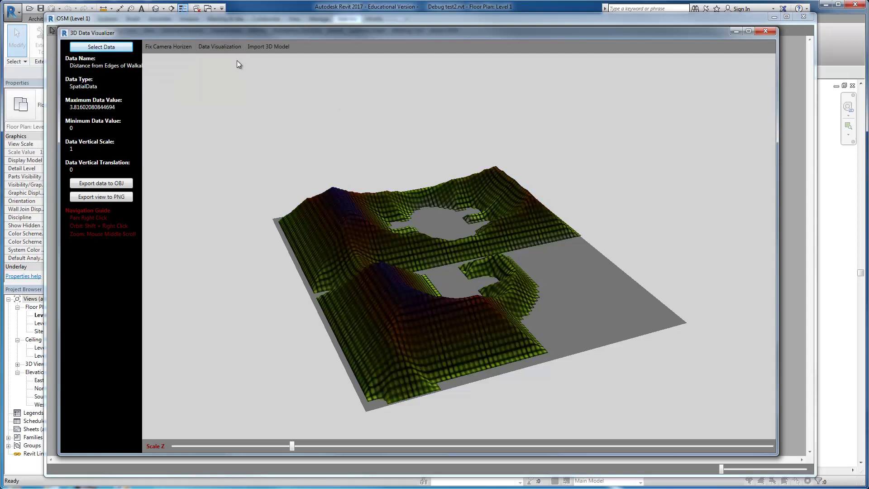
Raise the terrain's texture resolution to 2593.74245 and view it from another angle
{"action": "left_click", "coordinate": [221, 47]}
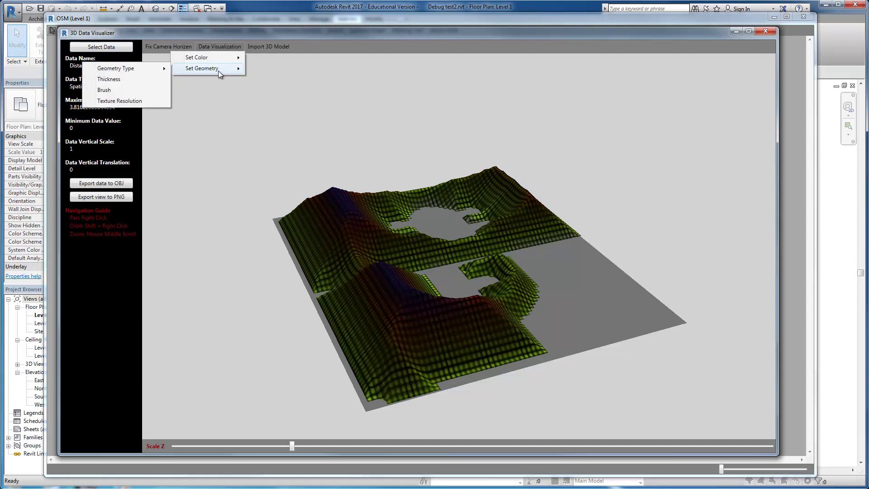
{"action": "left_click", "coordinate": [146, 100]}
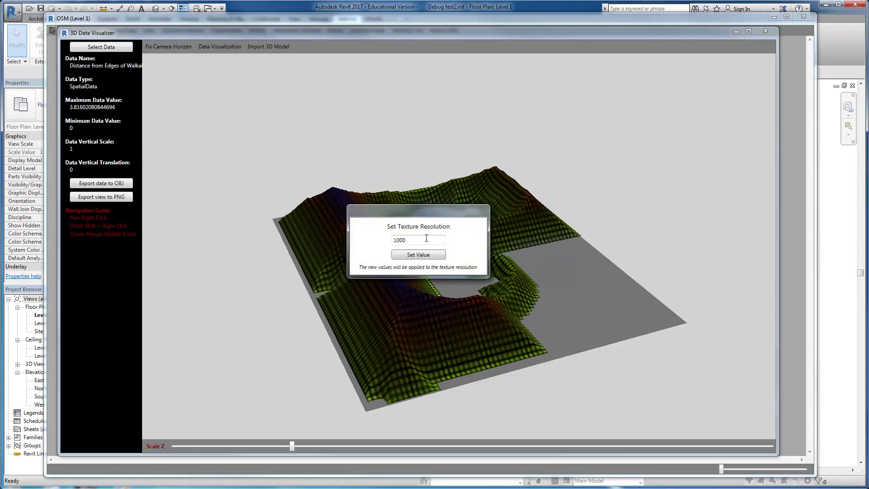
{"action": "double_click", "coordinate": [426, 237]}
{"action": "type", "text": "2593.74245"}
{"action": "left_click", "coordinate": [428, 252]}
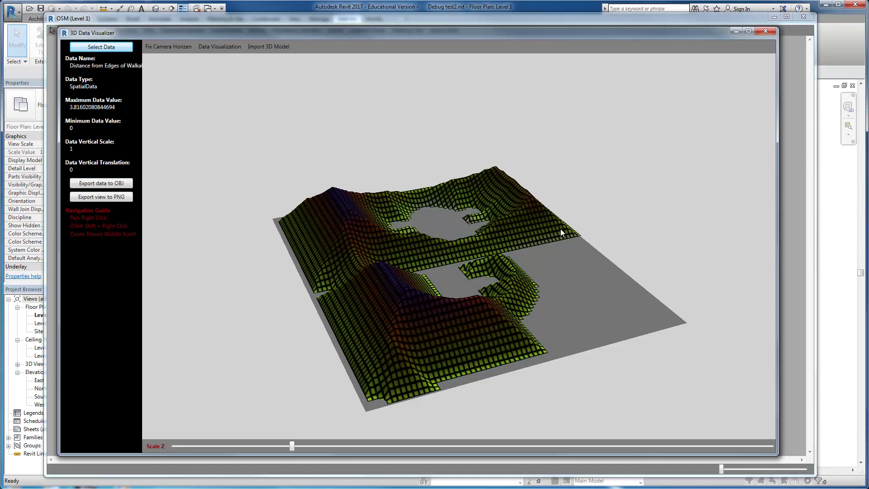
{"action": "right_click_drag", "start_coordinate": [552, 236], "coordinate": [516, 230], "text": "shift"}
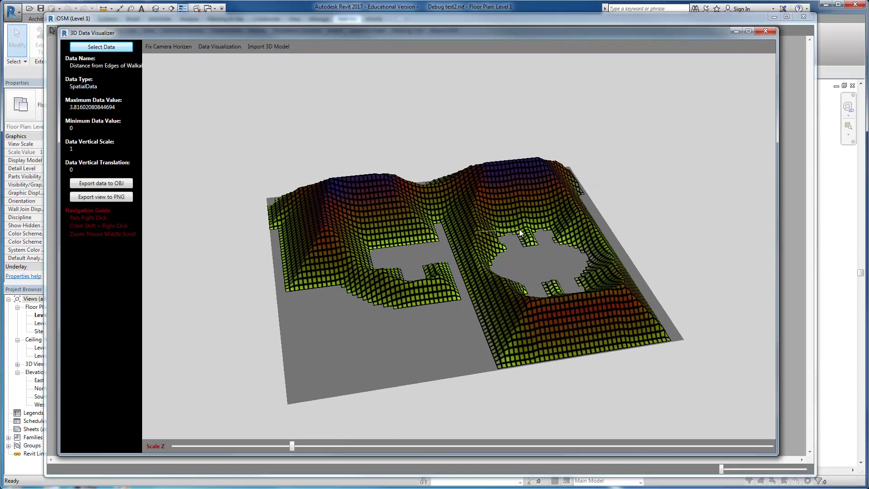
Level the camera, show the terrain as 10 contour lines, and lower Scale Z to 0.6877
{"action": "left_click", "coordinate": [178, 49]}
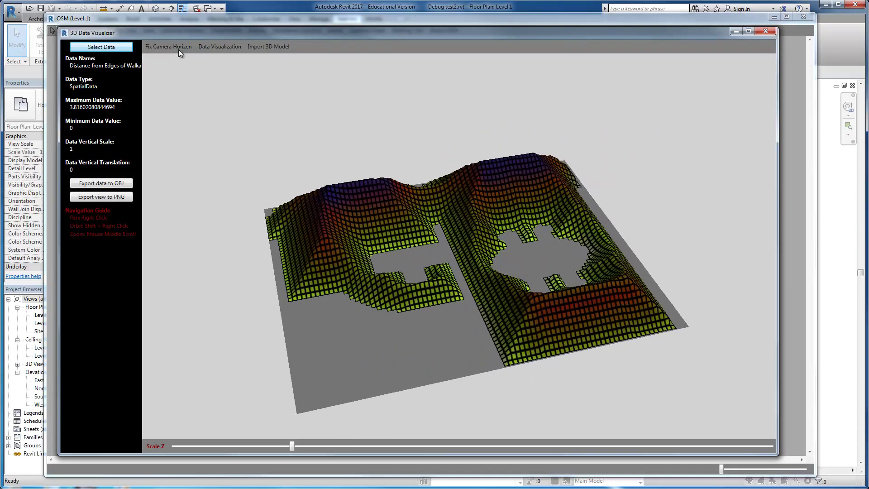
{"action": "left_click", "coordinate": [209, 47]}
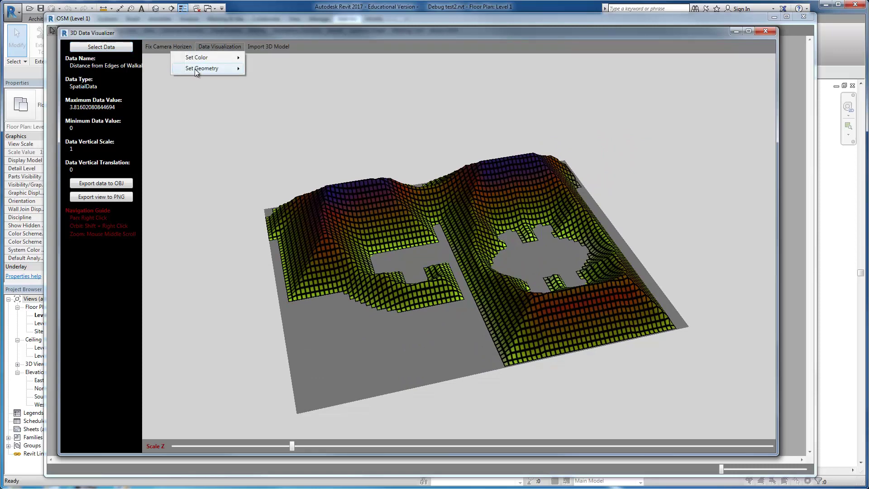
{"action": "mouse_move", "coordinate": [175, 69]}
{"action": "mouse_move", "coordinate": [106, 69]}
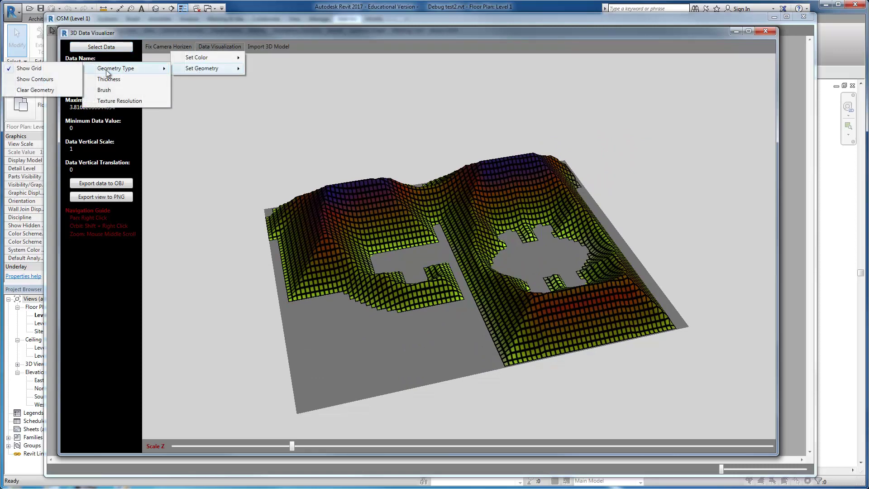
{"action": "left_click", "coordinate": [53, 79]}
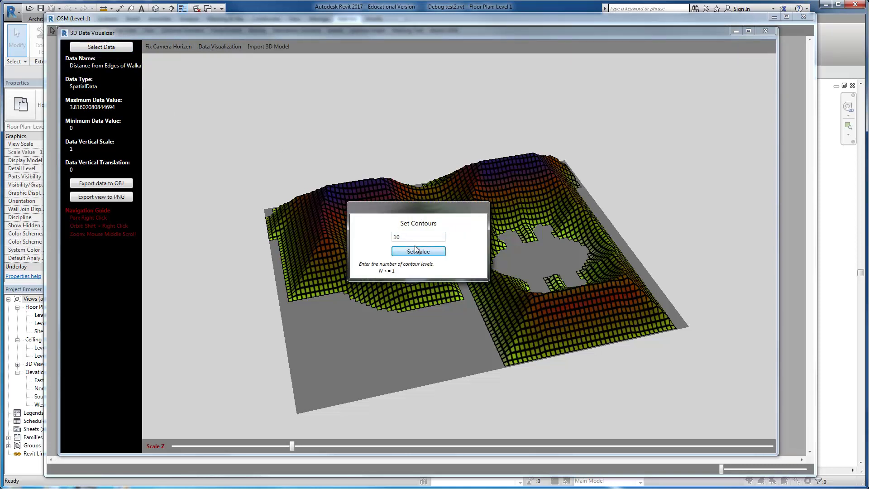
{"action": "left_click", "coordinate": [401, 249]}
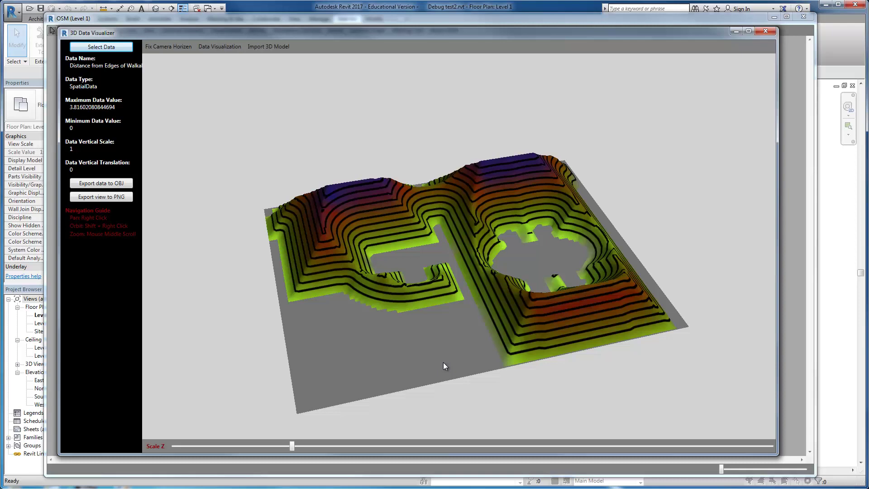
{"action": "left_click_drag", "start_coordinate": [289, 447], "coordinate": [252, 439]}
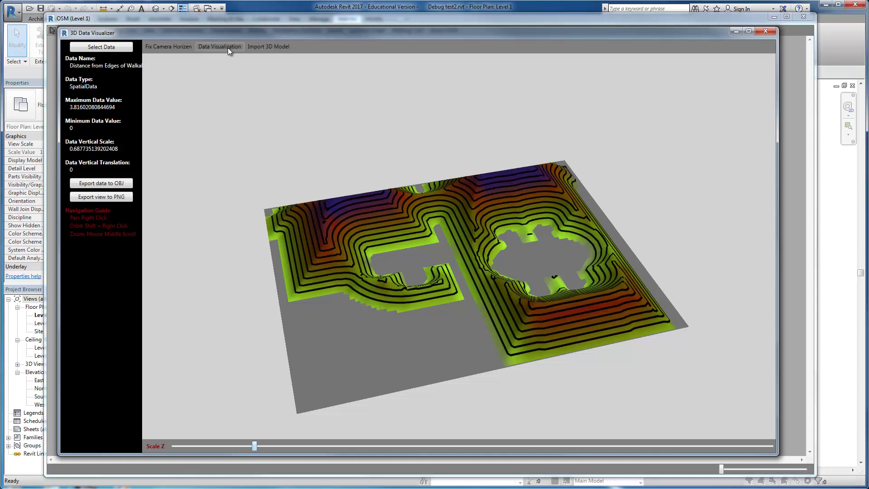
Import the room model geometry (97 solids) using the default field offset value
{"action": "left_click", "coordinate": [277, 46]}
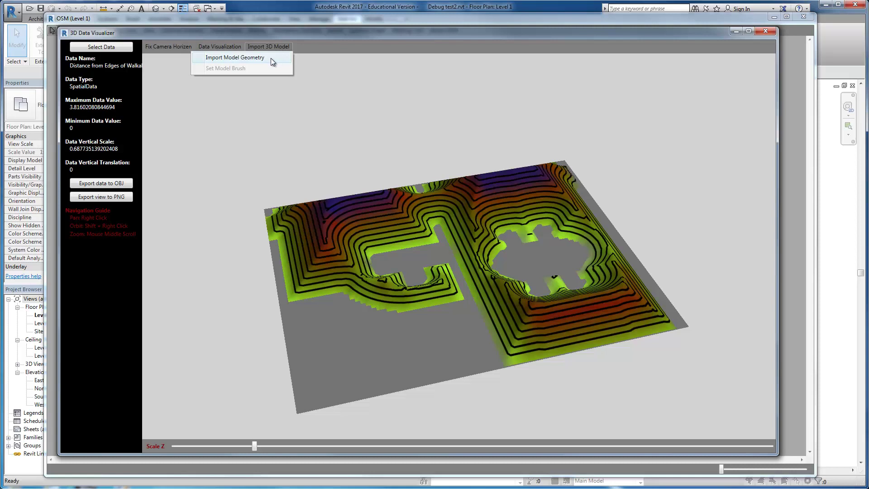
{"action": "left_click", "coordinate": [271, 58]}
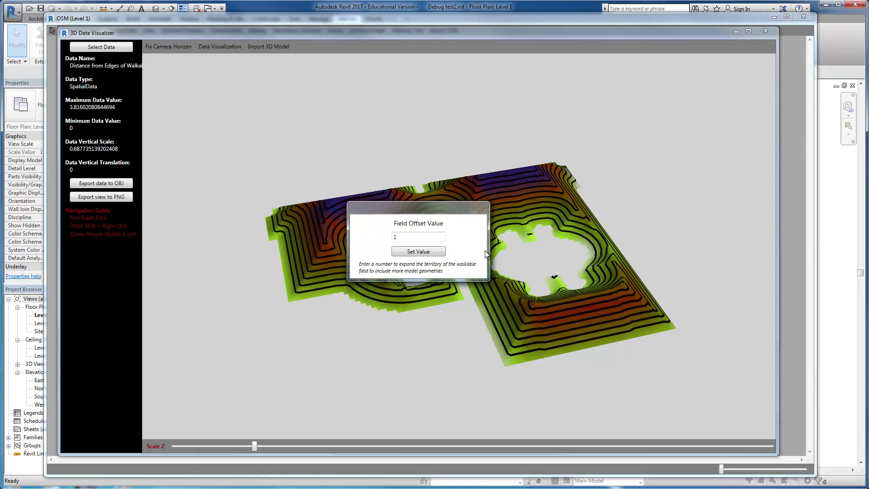
{"action": "left_click", "coordinate": [429, 255]}
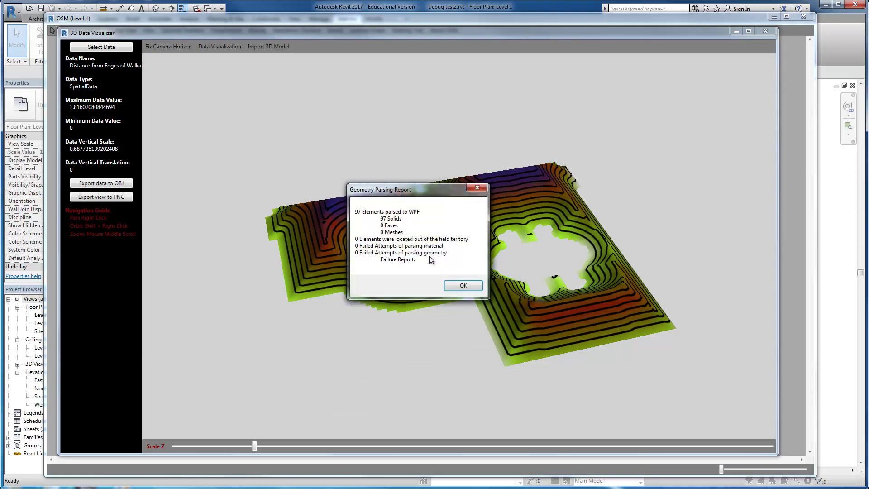
{"action": "left_click", "coordinate": [461, 286]}
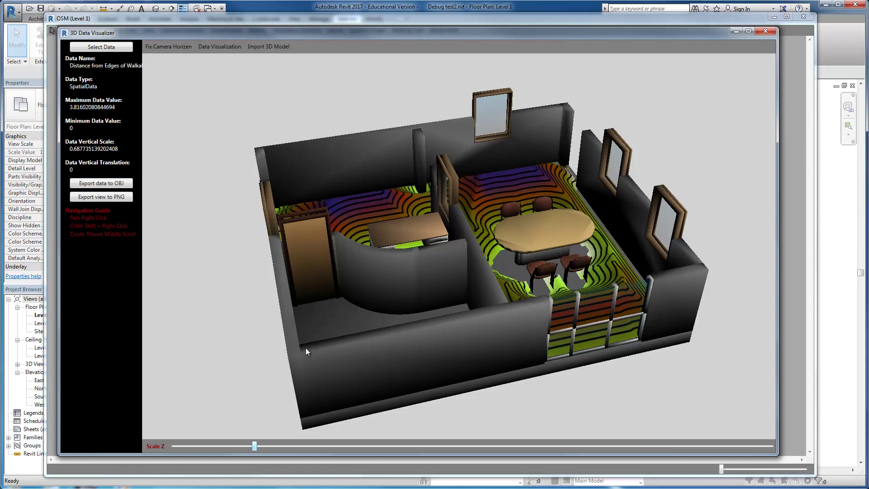
{"action": "right_click_drag", "start_coordinate": [319, 328], "coordinate": [344, 294], "text": "shift"}
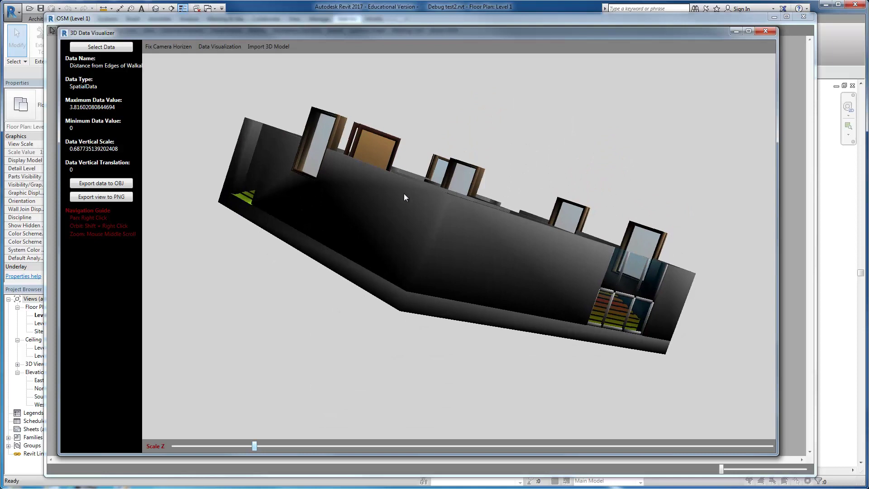
{"action": "right_click_drag", "start_coordinate": [404, 195], "coordinate": [329, 256], "text": "shift"}
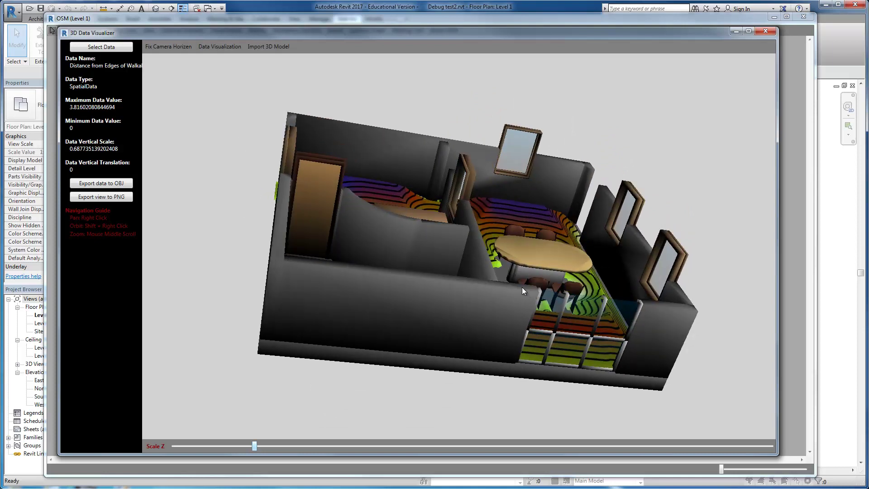
{"action": "right_click_drag", "start_coordinate": [489, 279], "coordinate": [471, 278], "text": "shift"}
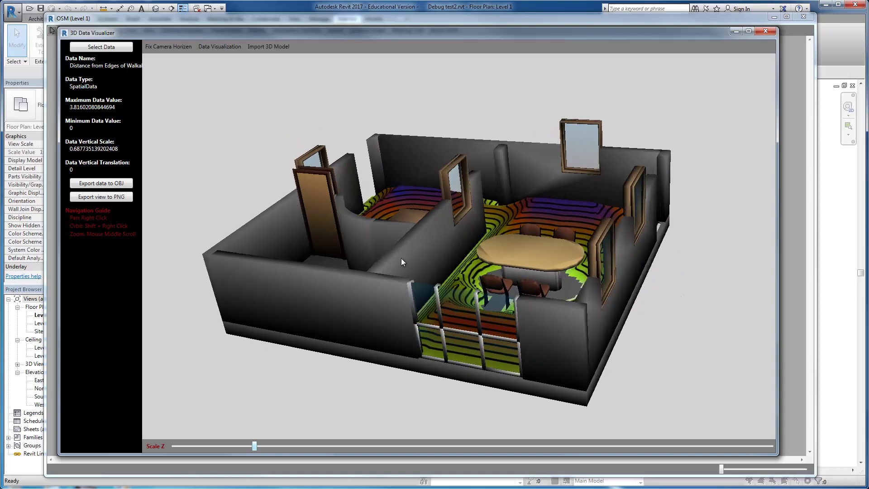
{"action": "right_click_drag", "start_coordinate": [377, 261], "coordinate": [415, 238], "text": "shift"}
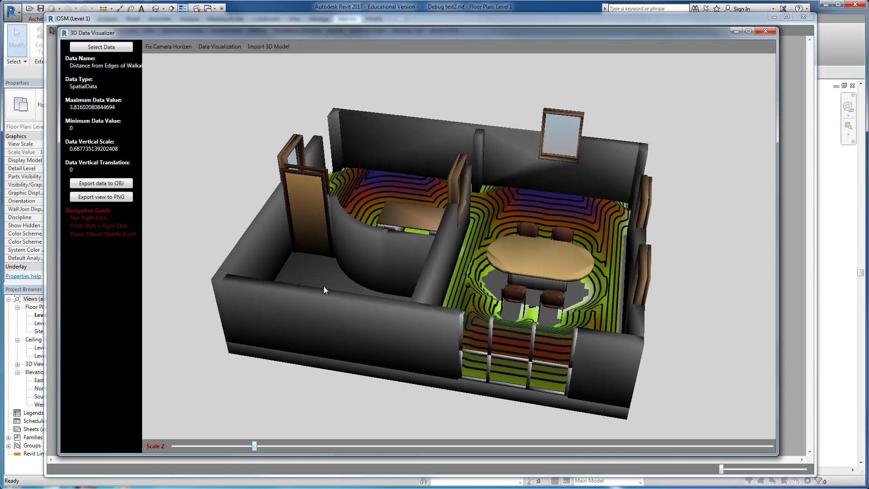
{"action": "mouse_move", "coordinate": [361, 271]}
{"action": "right_mouse_down", "text": "shift"}
{"action": "mouse_move", "coordinate": [395, 280]}
{"action": "mouse_move", "coordinate": [374, 264]}
{"action": "right_mouse_up", "text": "shift"}
{"action": "right_click_drag", "start_coordinate": [406, 165], "coordinate": [392, 161], "text": "shift"}
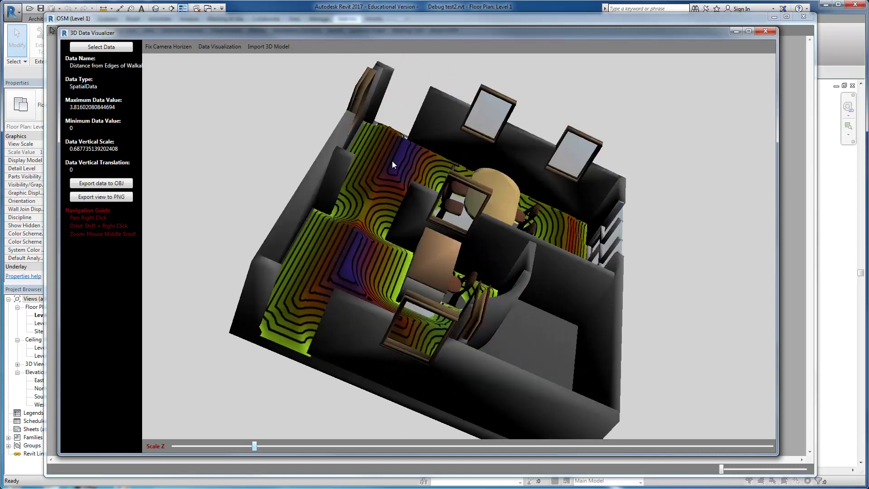
{"action": "left_click", "coordinate": [161, 47]}
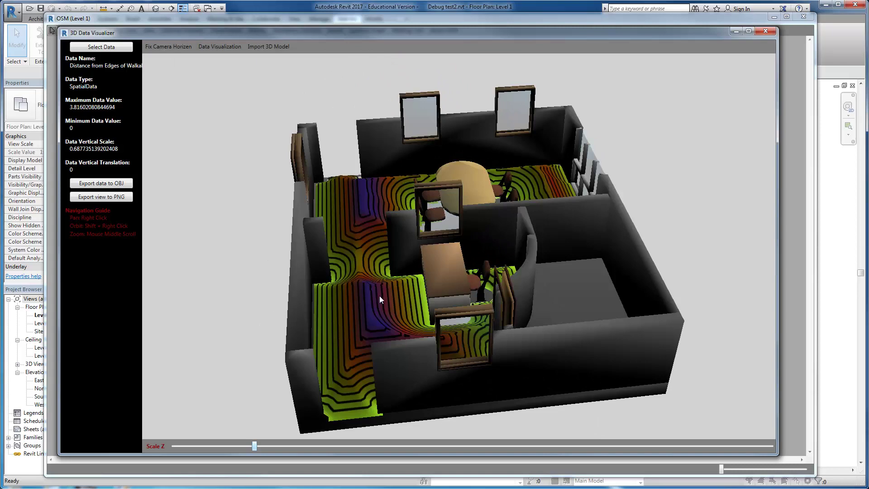
{"action": "right_click_drag", "start_coordinate": [379, 295], "coordinate": [403, 286], "text": "shift"}
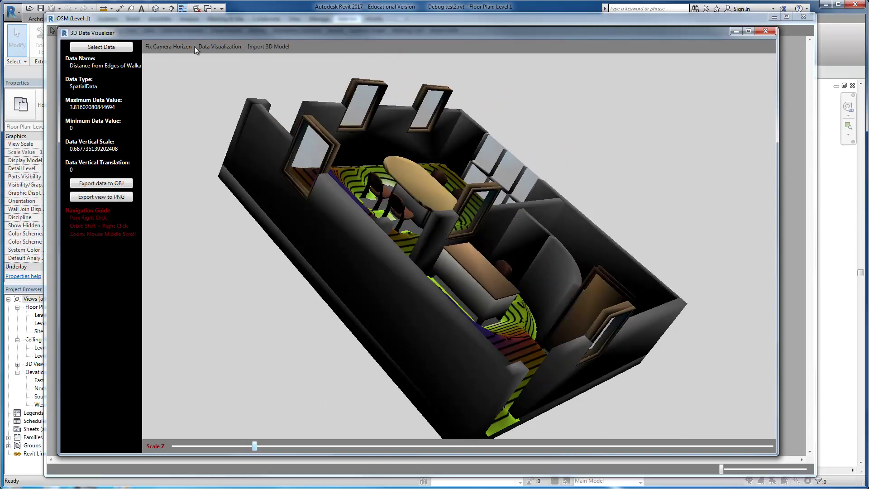
{"action": "left_click", "coordinate": [164, 47]}
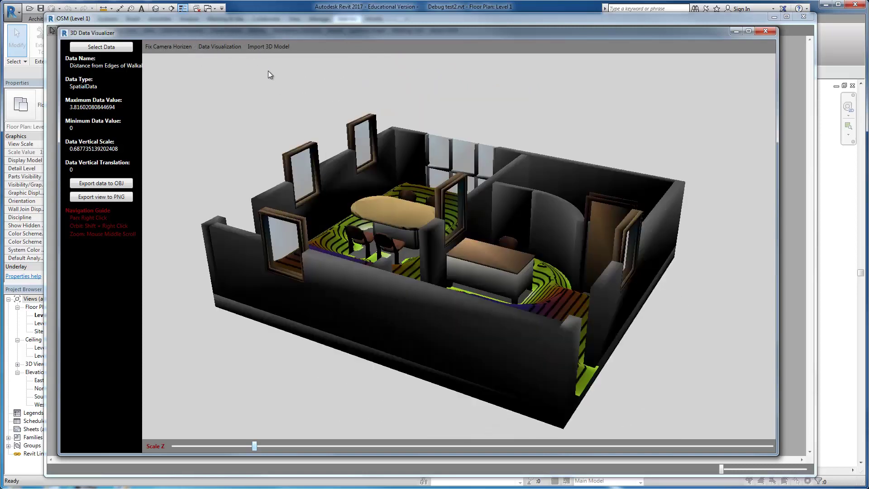
{"action": "left_click", "coordinate": [270, 47]}
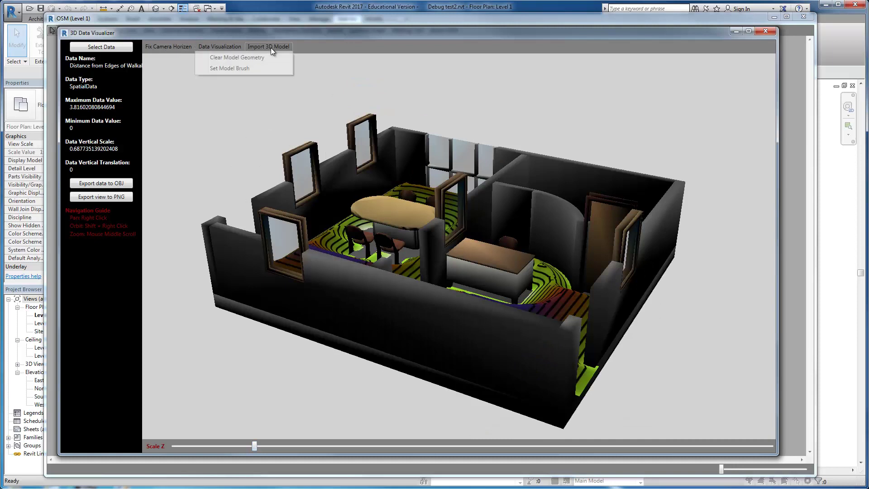
{"action": "left_click", "coordinate": [274, 62]}
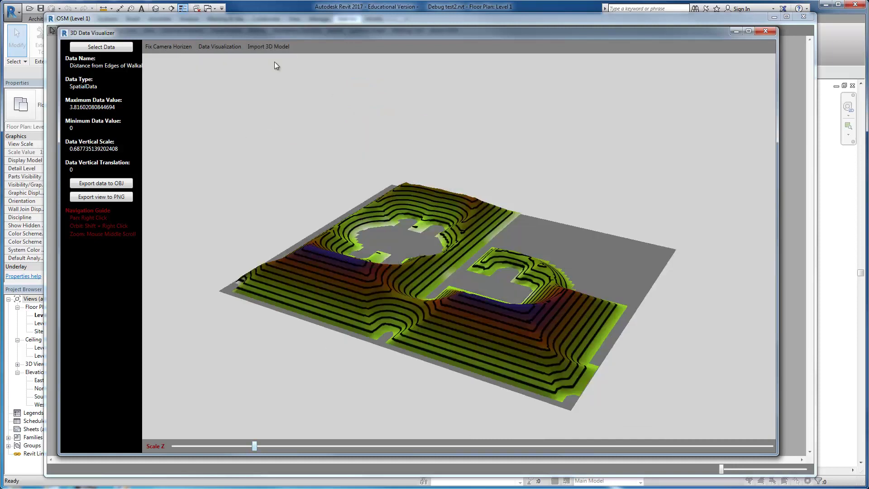
{"action": "left_click", "coordinate": [275, 47]}
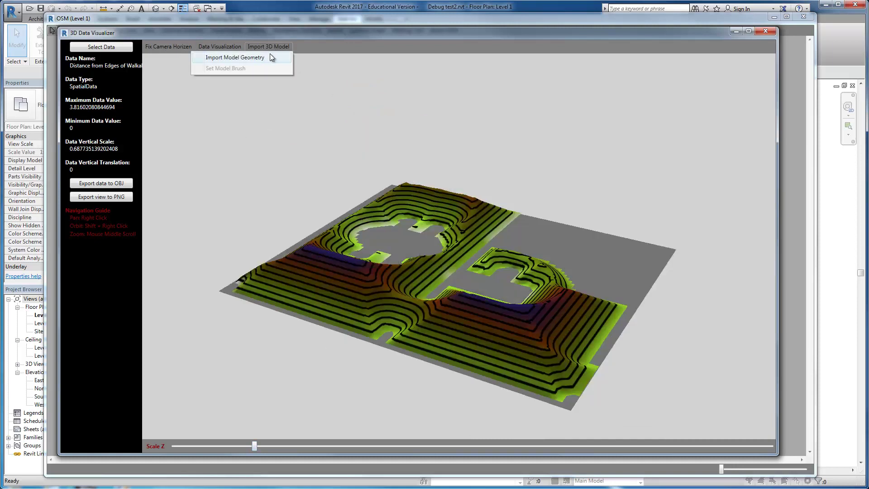
{"action": "left_click", "coordinate": [270, 57]}
{"action": "left_click", "coordinate": [414, 250]}
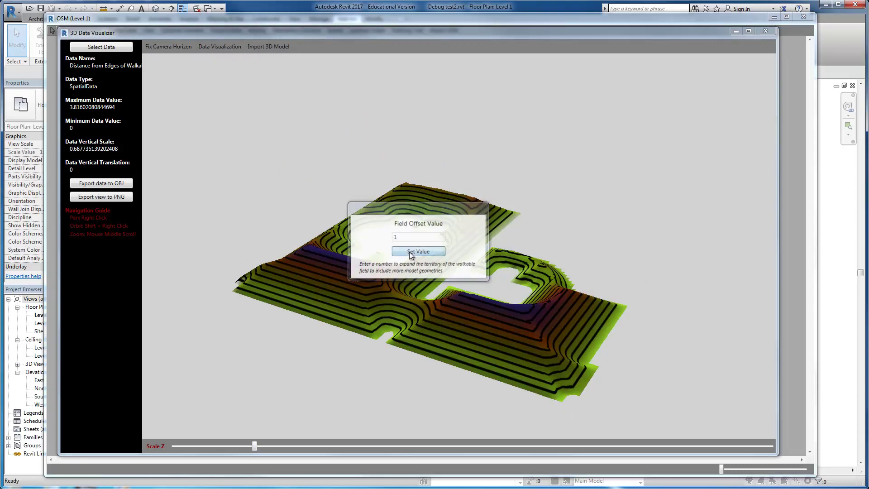
{"action": "left_click", "coordinate": [463, 285]}
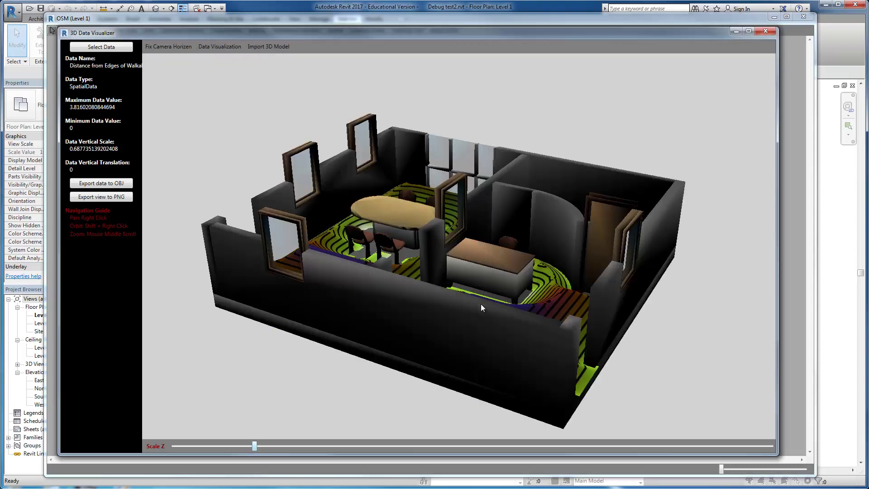
{"action": "left_click", "coordinate": [262, 46]}
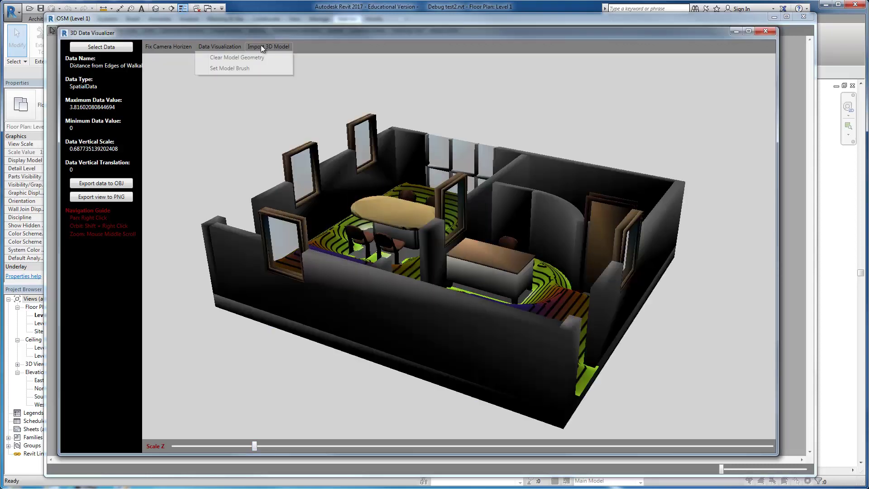
Set the imported model's brush to AliceBlue at about 0.14 opacity
{"action": "left_click", "coordinate": [251, 69]}
{"action": "left_click_drag", "start_coordinate": [434, 258], "coordinate": [460, 258]}
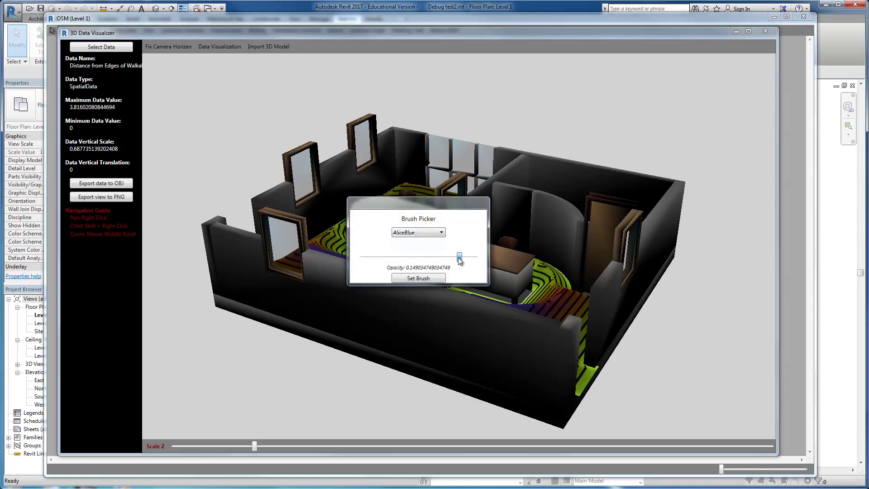
{"action": "left_click", "coordinate": [427, 277]}
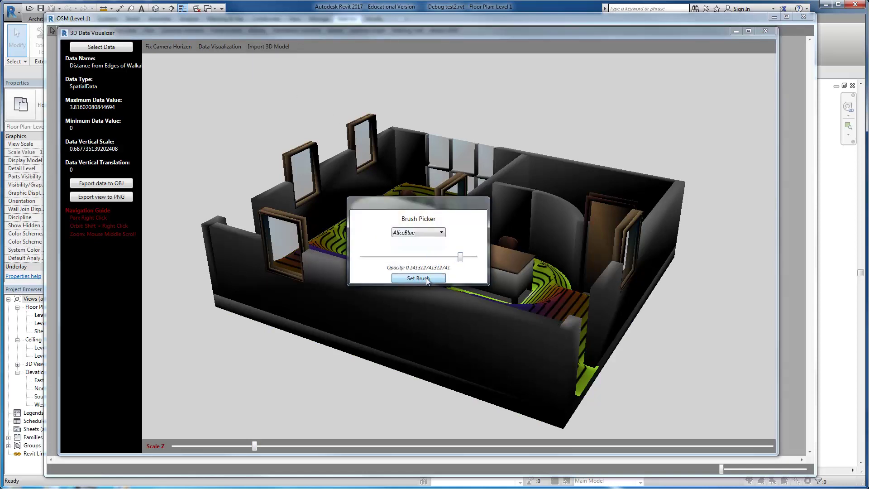